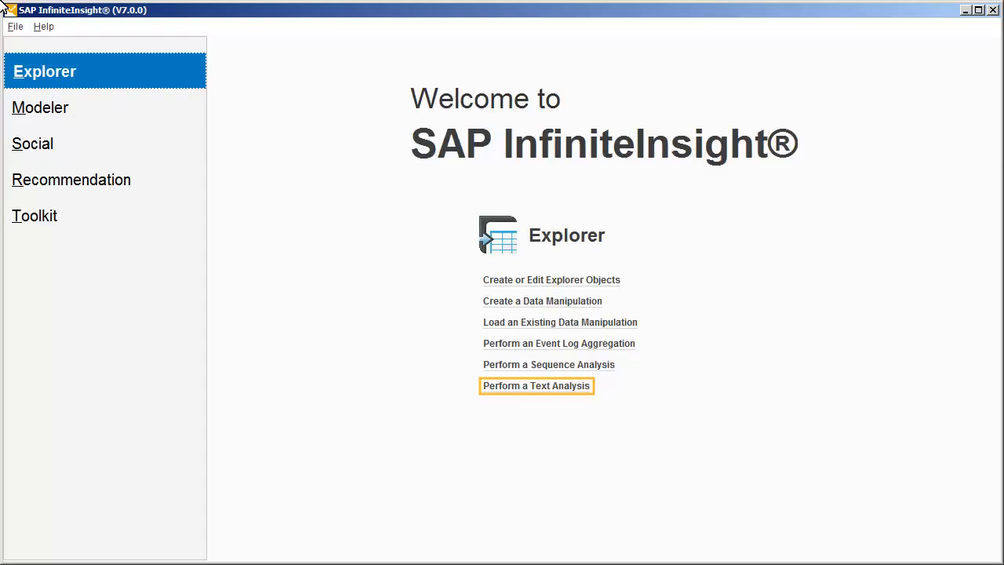
Start a text analysis as a standalone data transformation, using dmc2006_enriched.txt from the Samples/KTC folder as the reference data set.
click(511, 386)
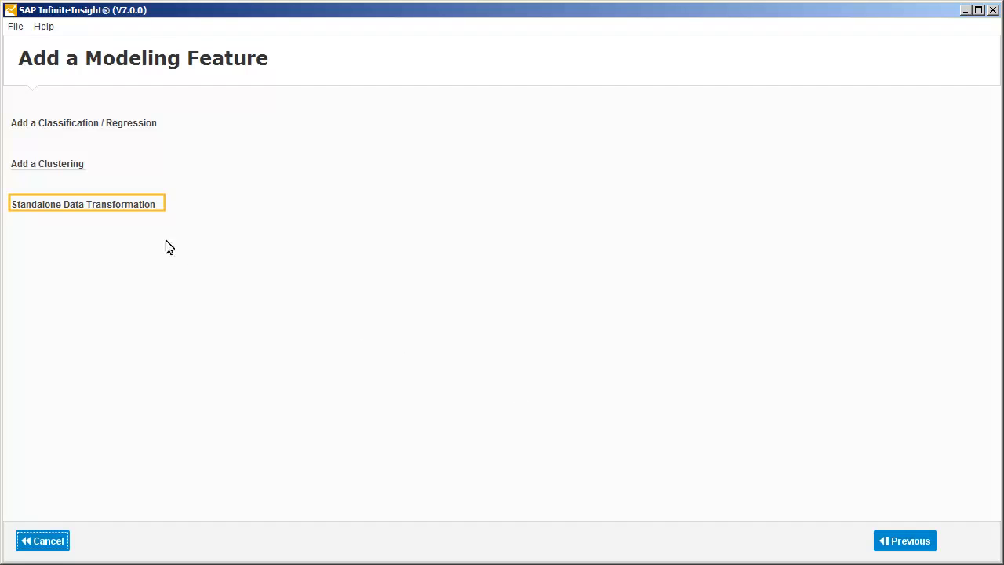
click(67, 205)
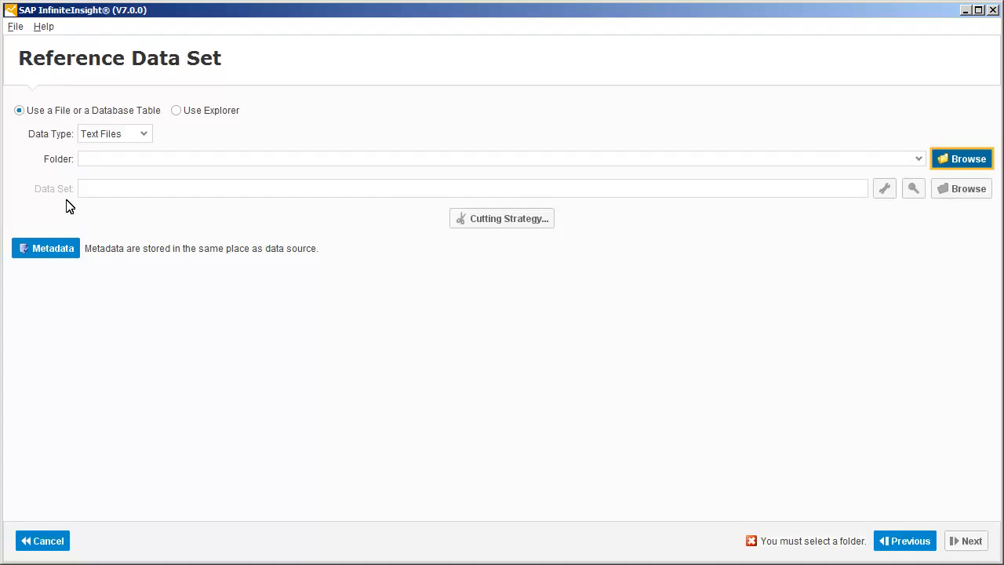
click(959, 162)
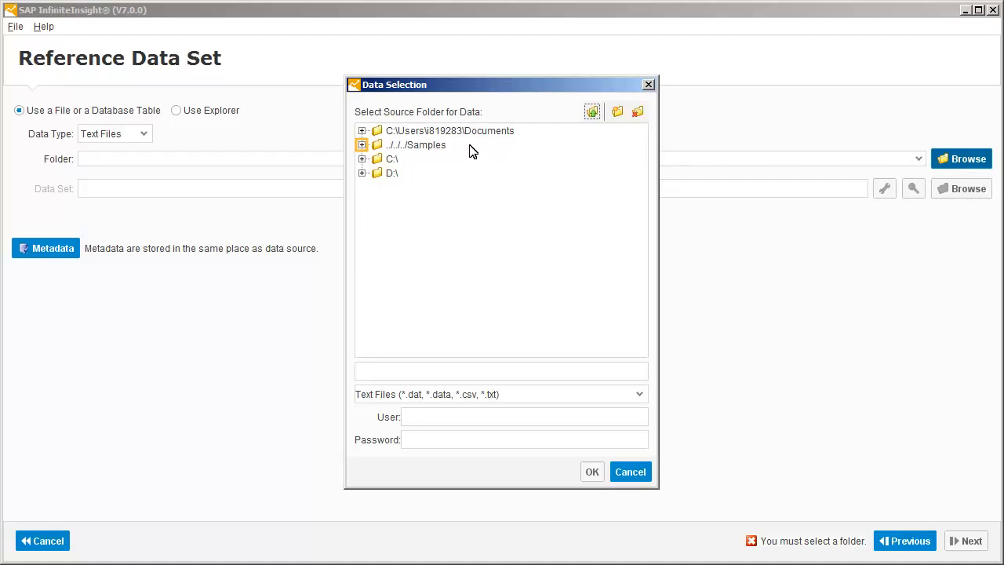
click(361, 145)
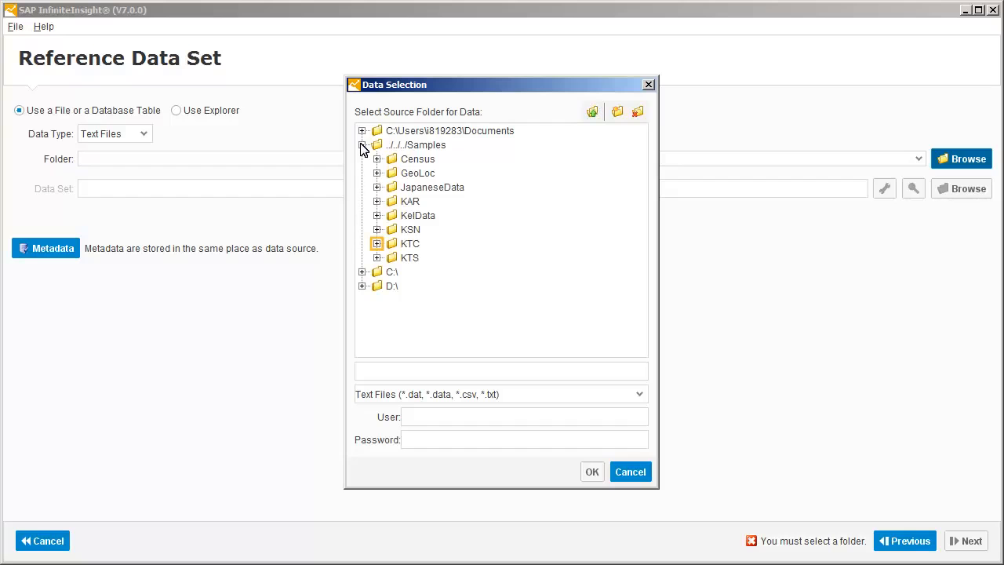
click(378, 243)
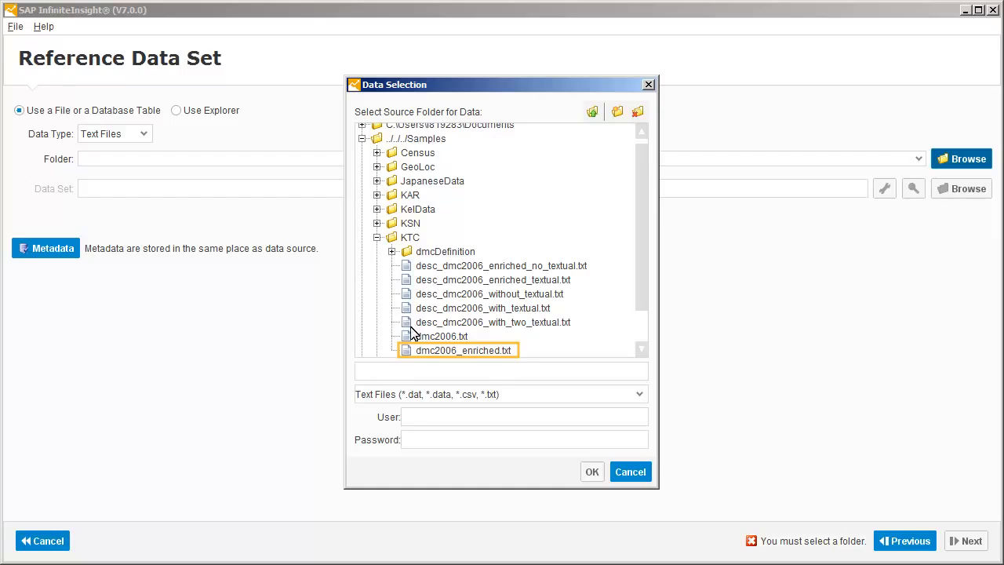
click(421, 353)
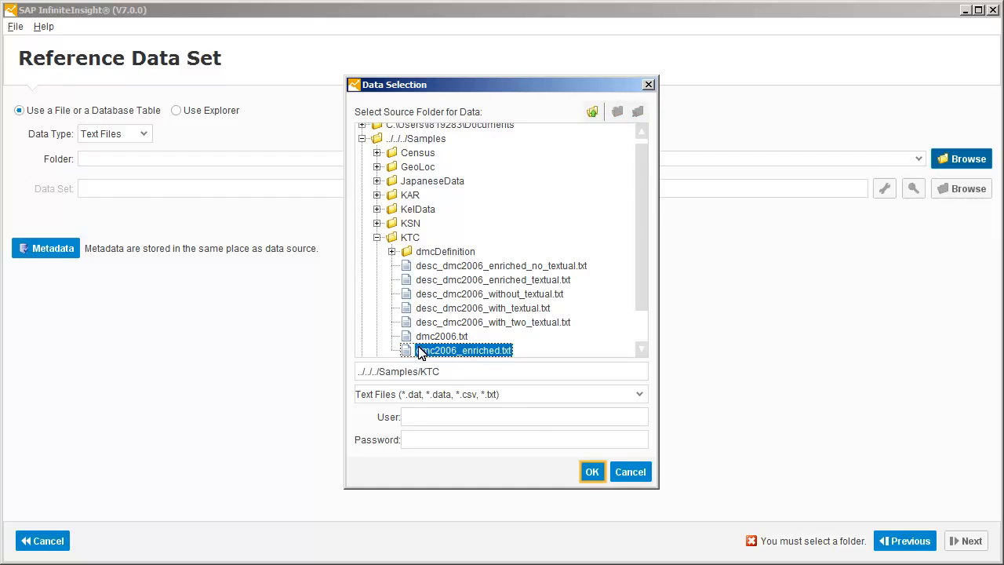
click(589, 473)
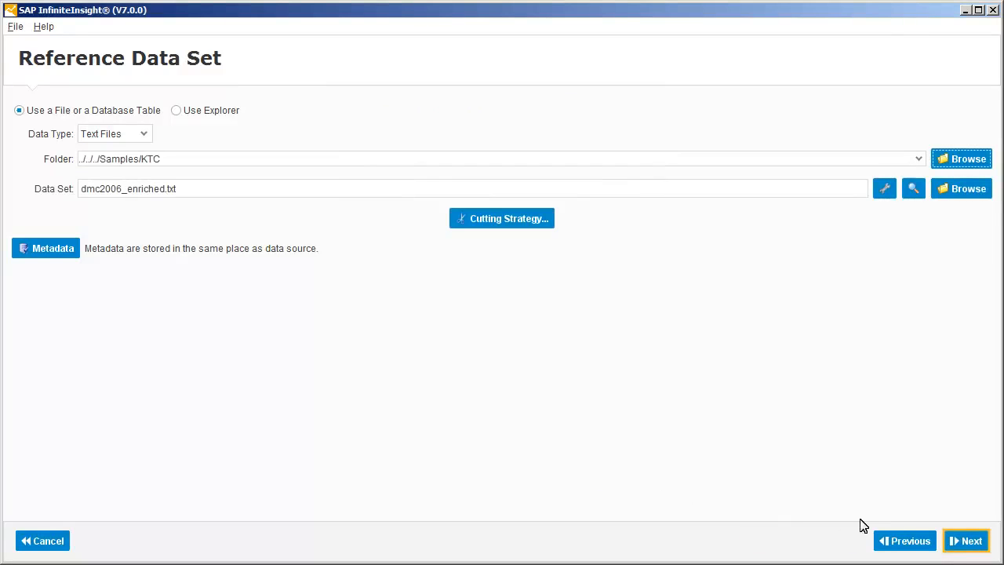
click(964, 542)
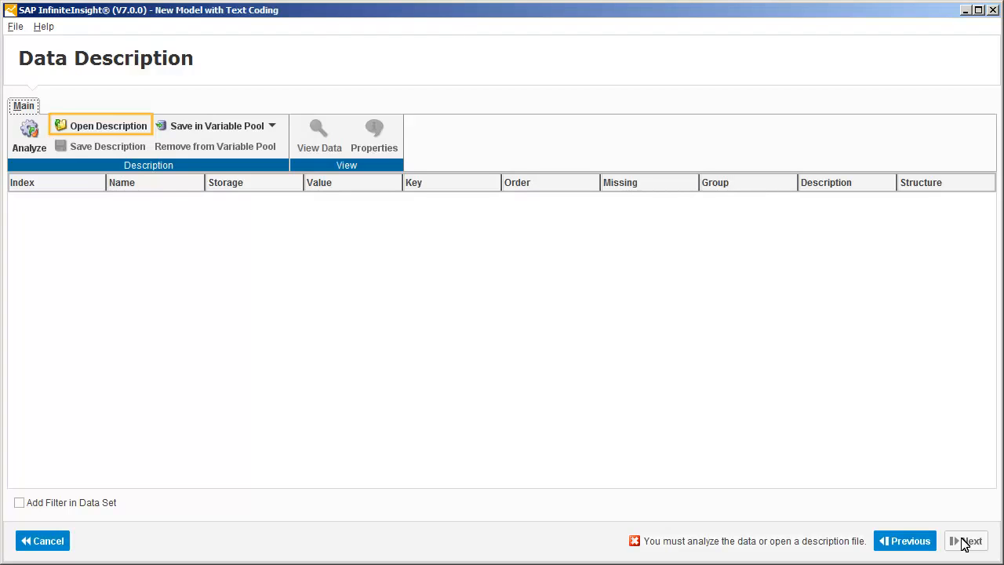
Load desc_dmc2006_enriched_textual.txt as the data description and continue to the text coding parameters.
click(83, 129)
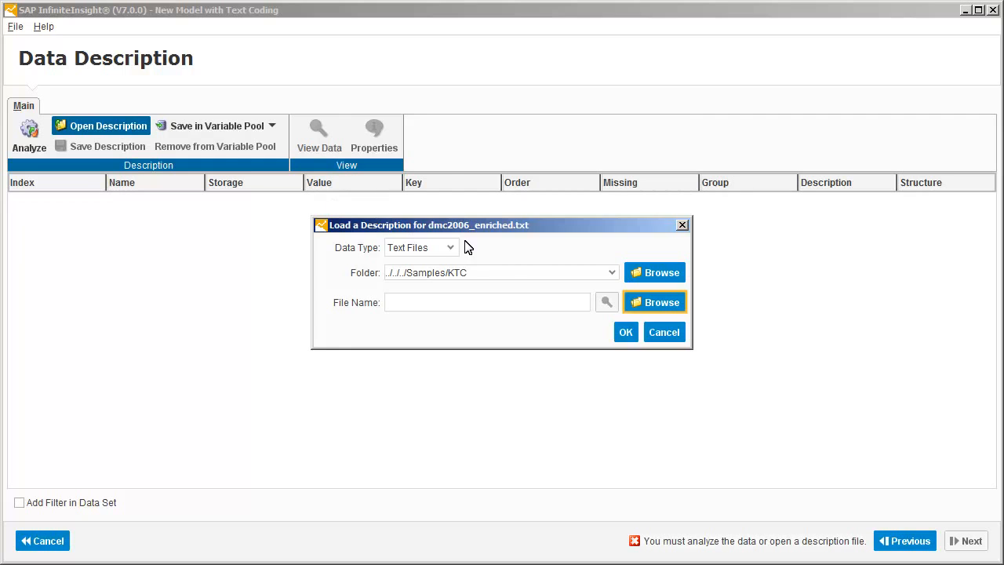
click(643, 302)
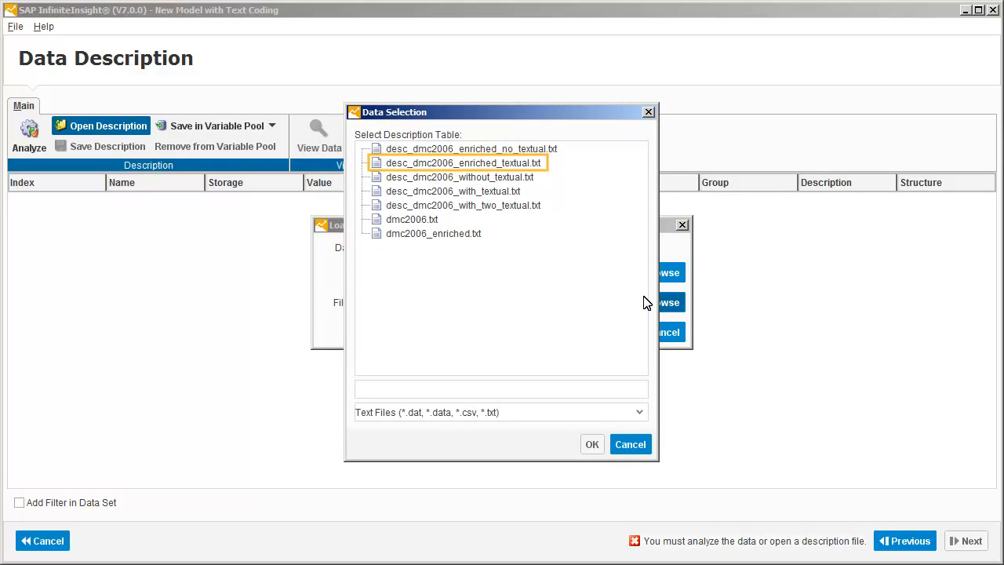
click(401, 166)
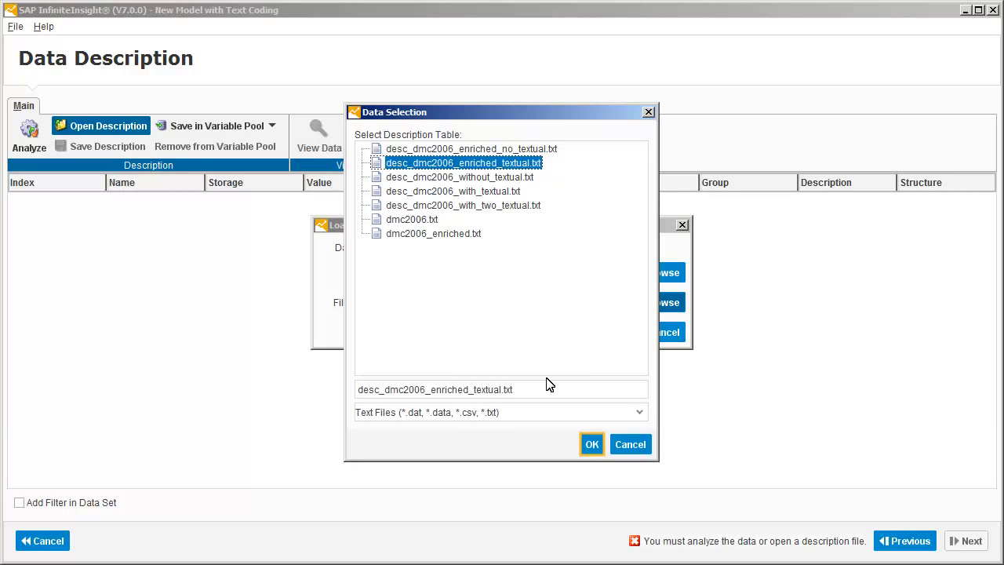
click(589, 444)
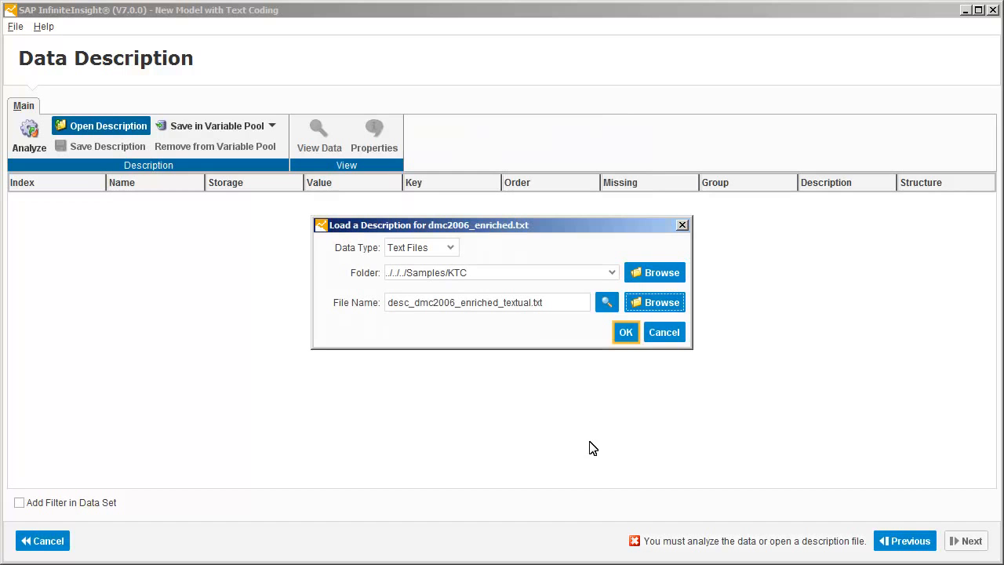
click(625, 332)
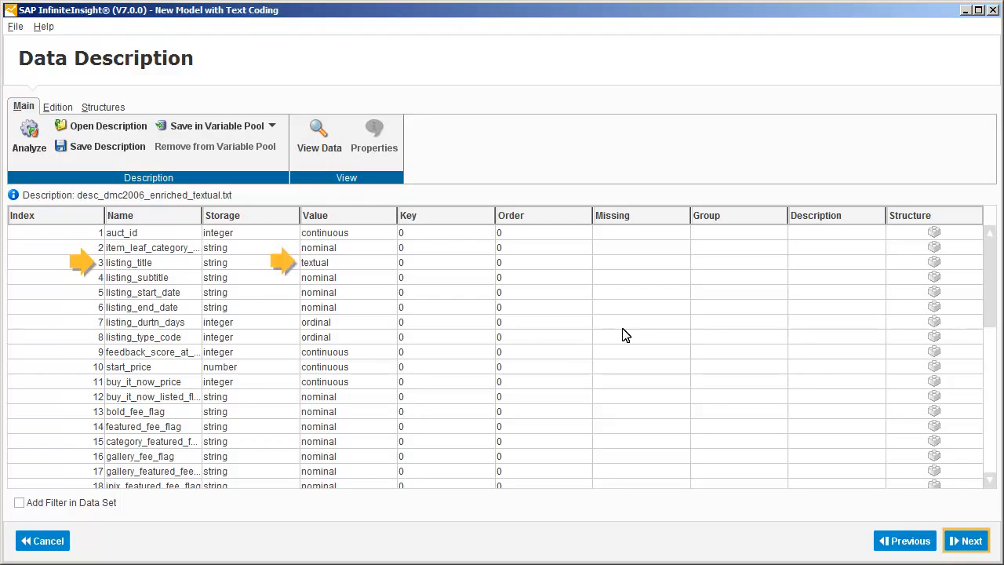
click(964, 540)
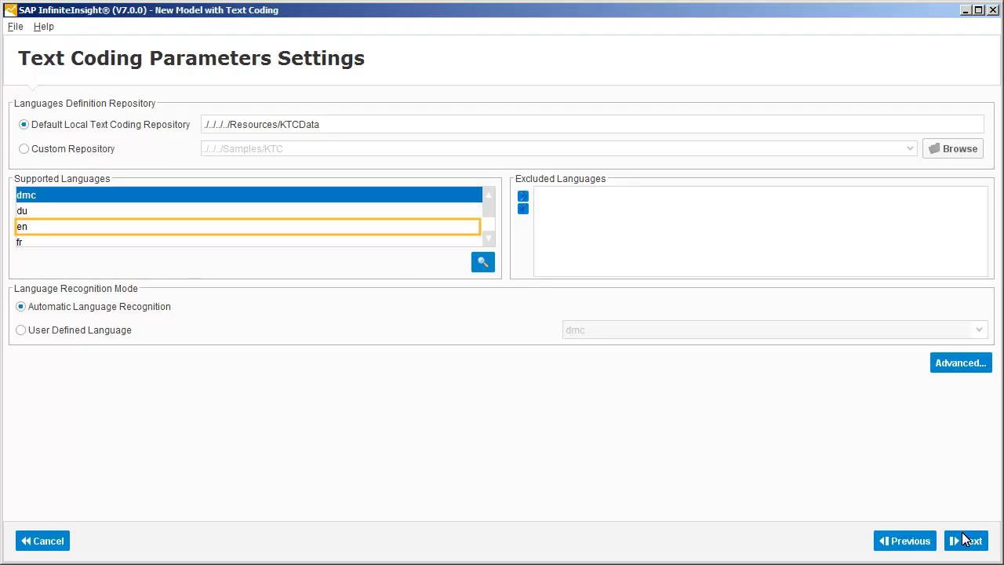
Exclude the language en from text coding and set the recognition mode to the user-defined language ge.
click(21, 227)
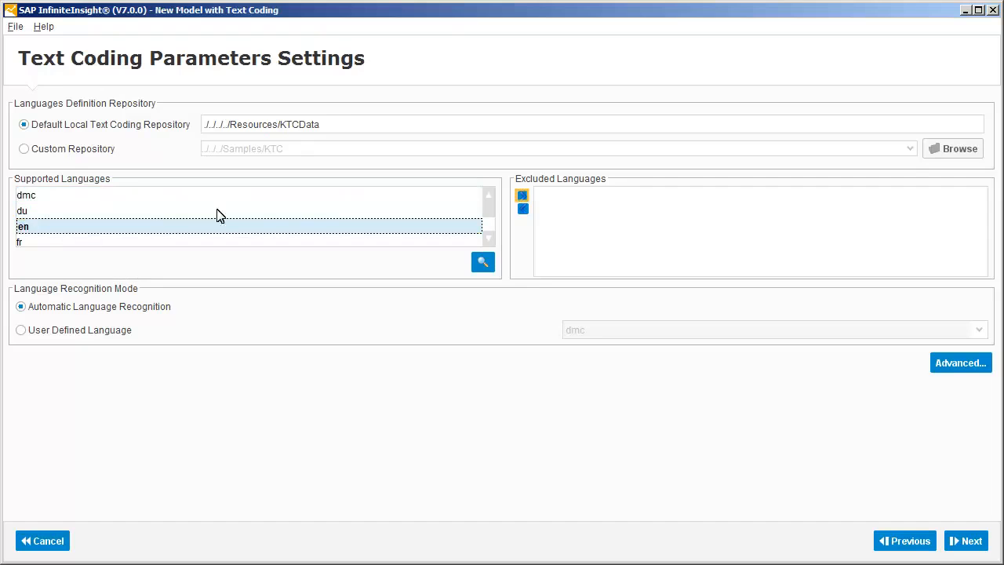
click(522, 196)
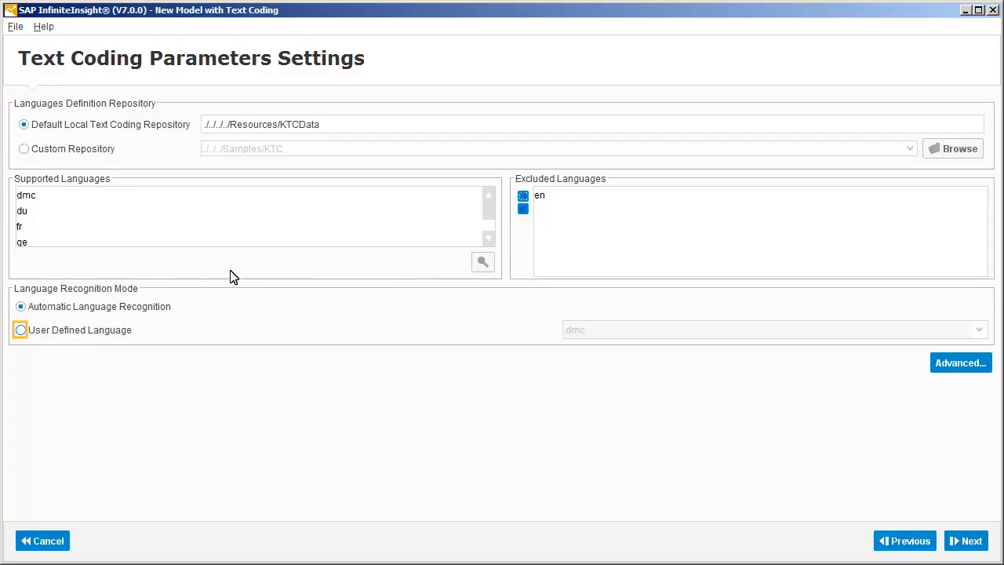
click(21, 330)
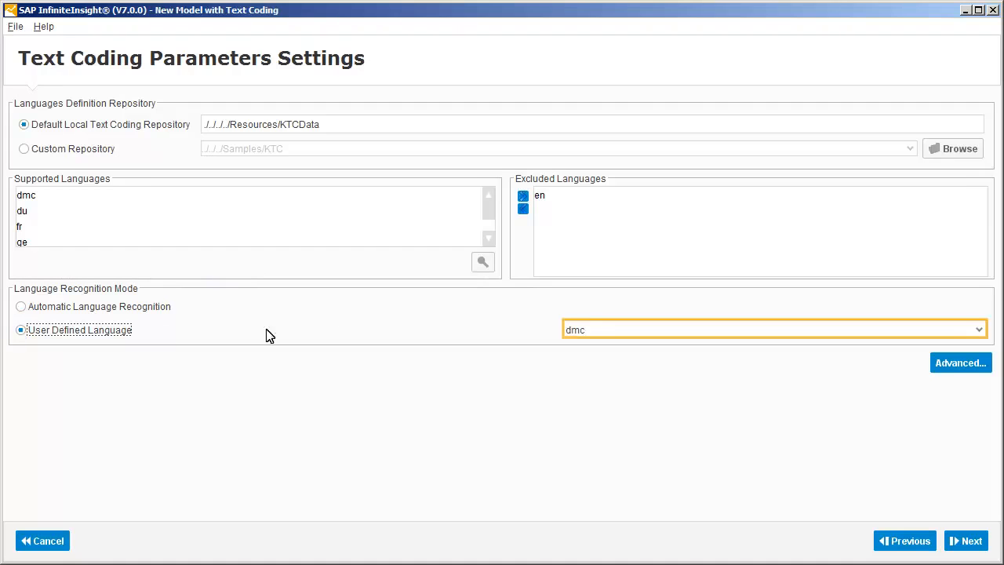
click(577, 335)
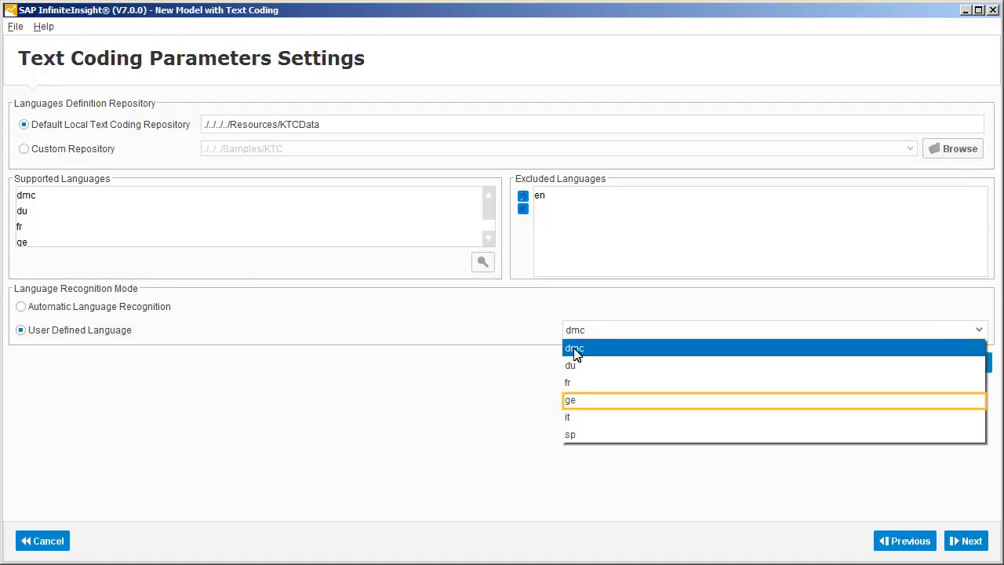
click(572, 402)
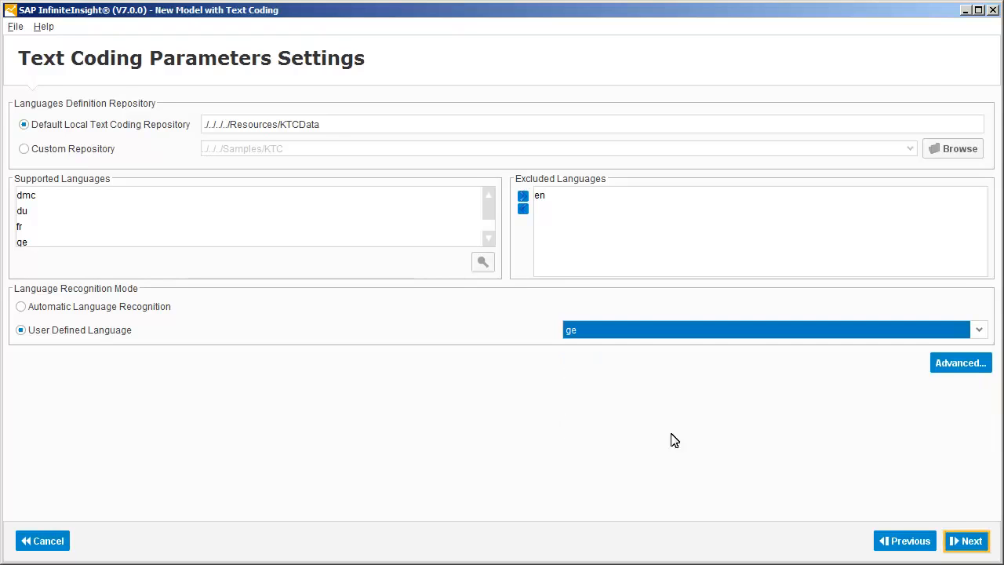
click(963, 541)
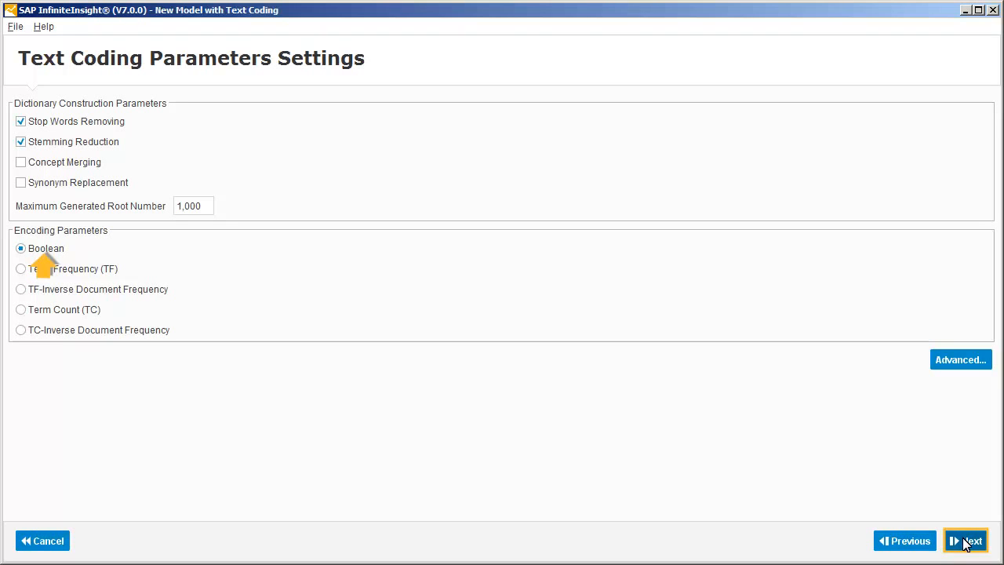
Run text coding with the preset dictionary parameters and Boolean encoding, and generate the model _dmc2006_enriched.
click(966, 541)
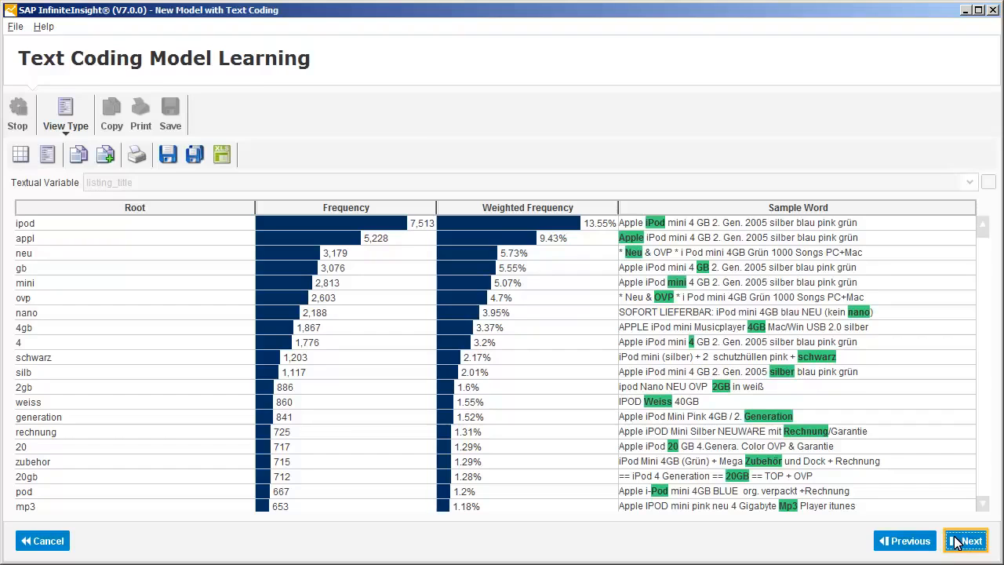
click(955, 541)
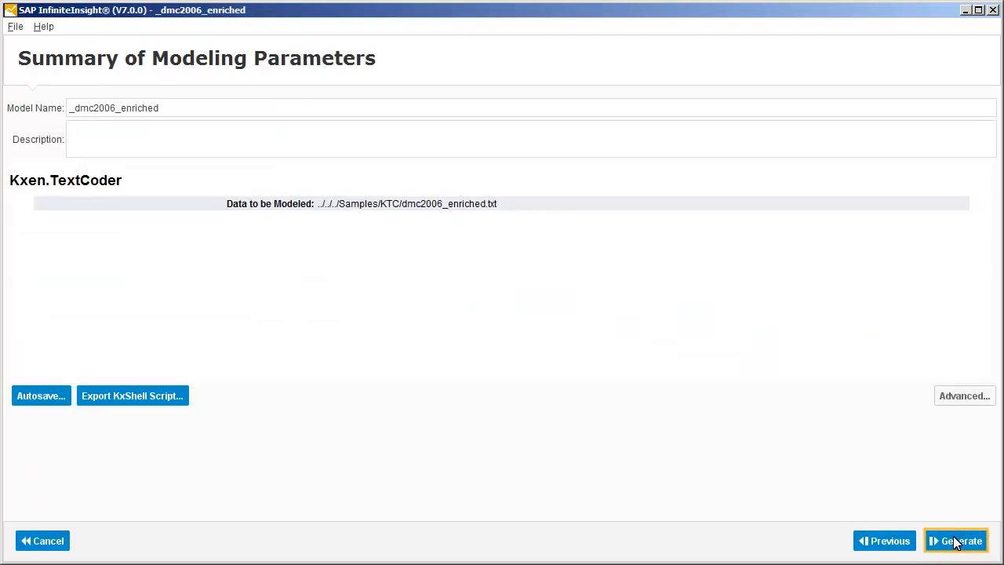
click(947, 540)
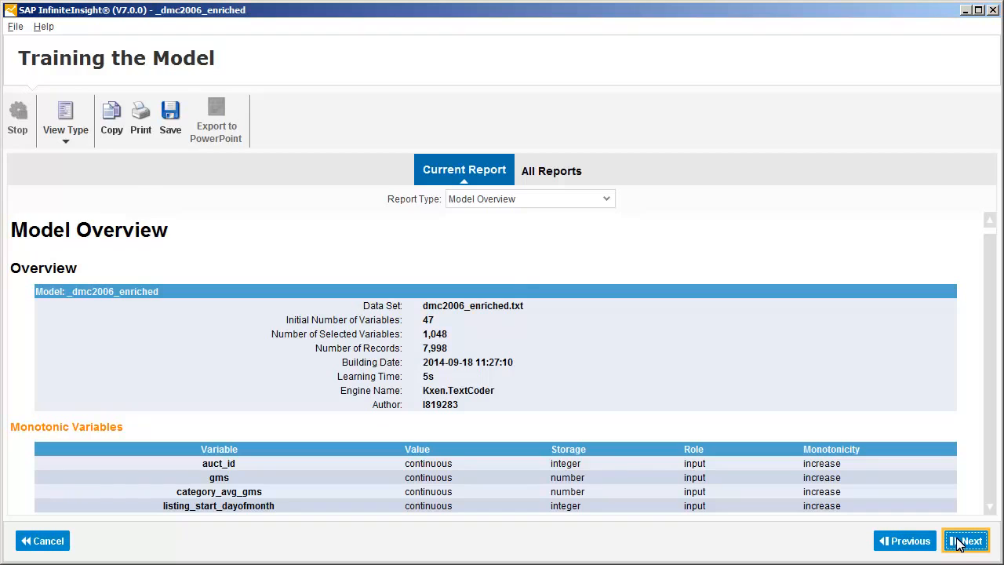
Examine the Variables report in the model's debriefing tables, including the generated tc_listing_title variables.
click(962, 541)
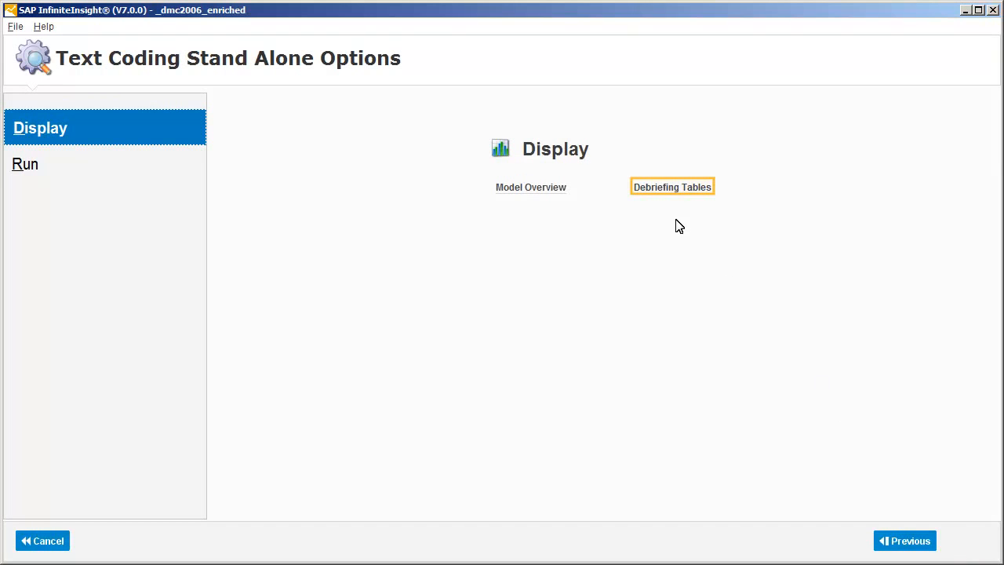
click(643, 188)
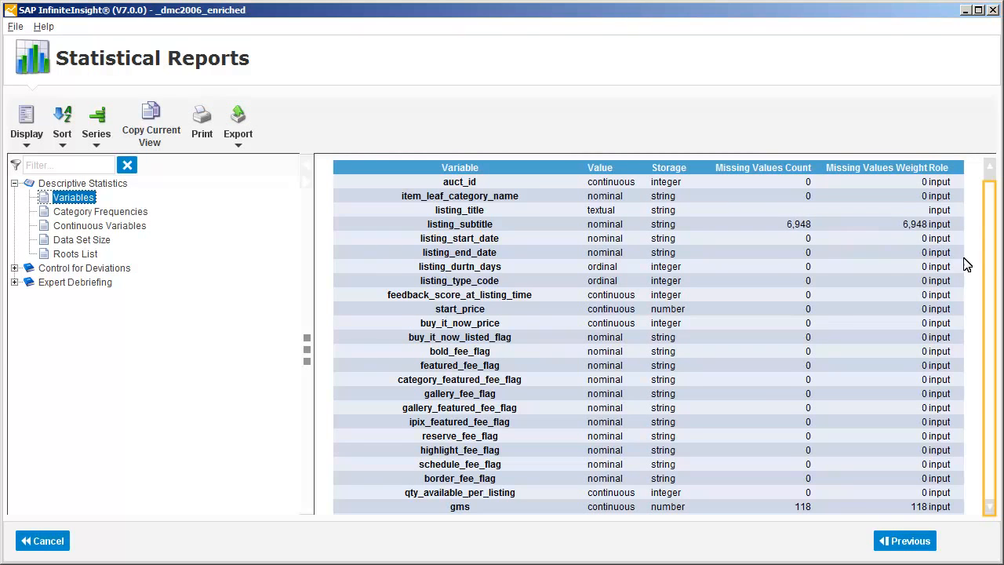
click(988, 269)
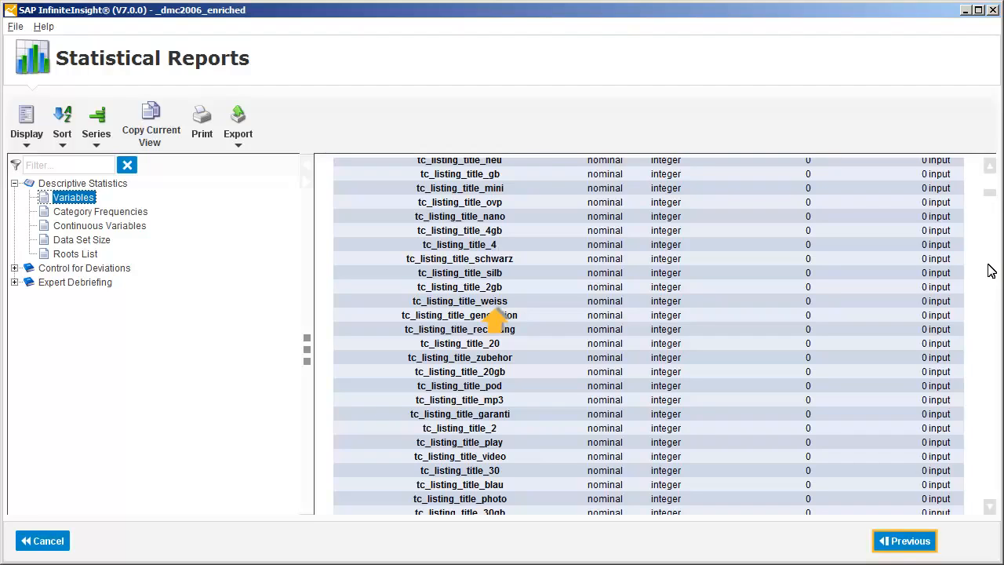
click(904, 541)
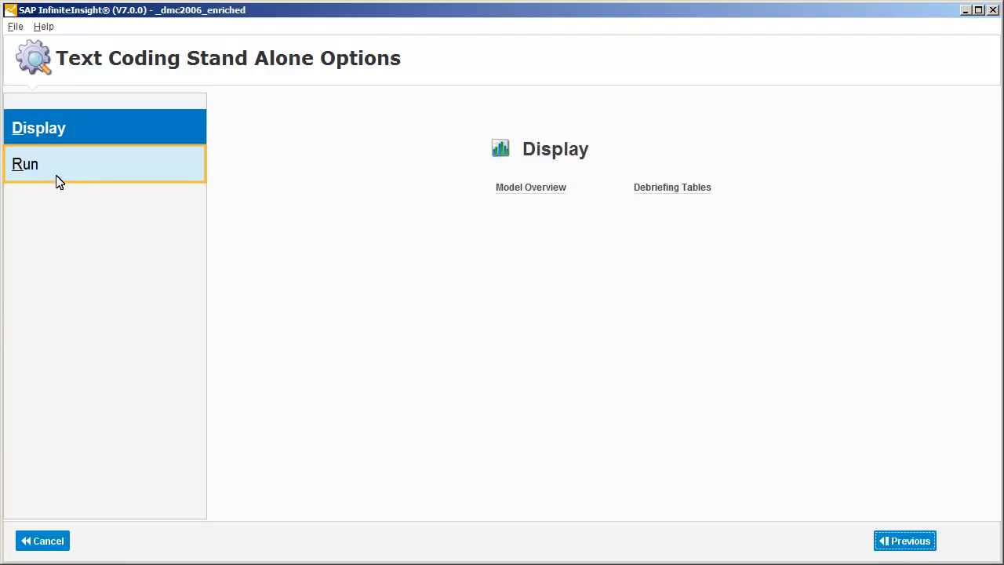
Save the model in the Samples/KTC folder with the file name Text Model.
click(26, 162)
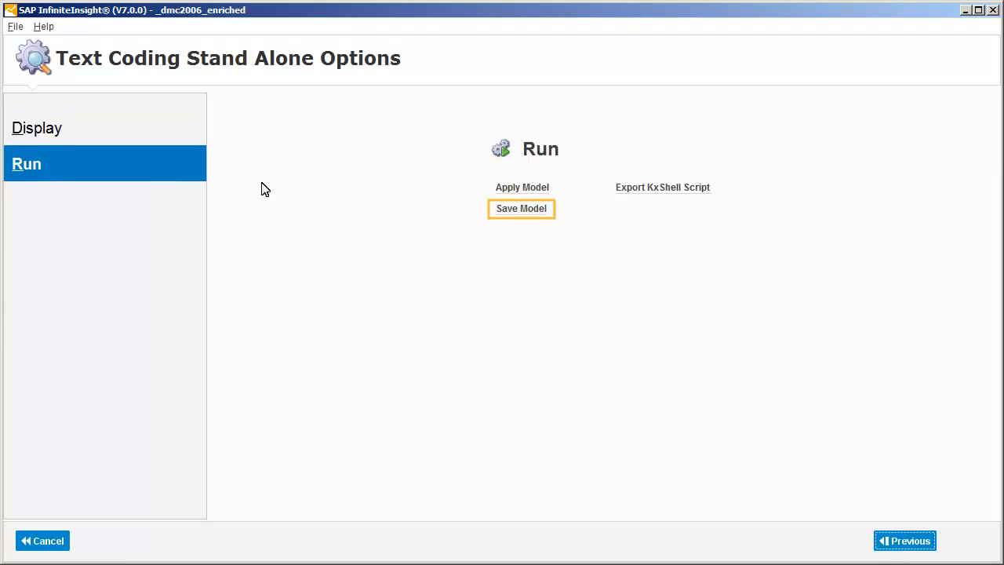
click(517, 210)
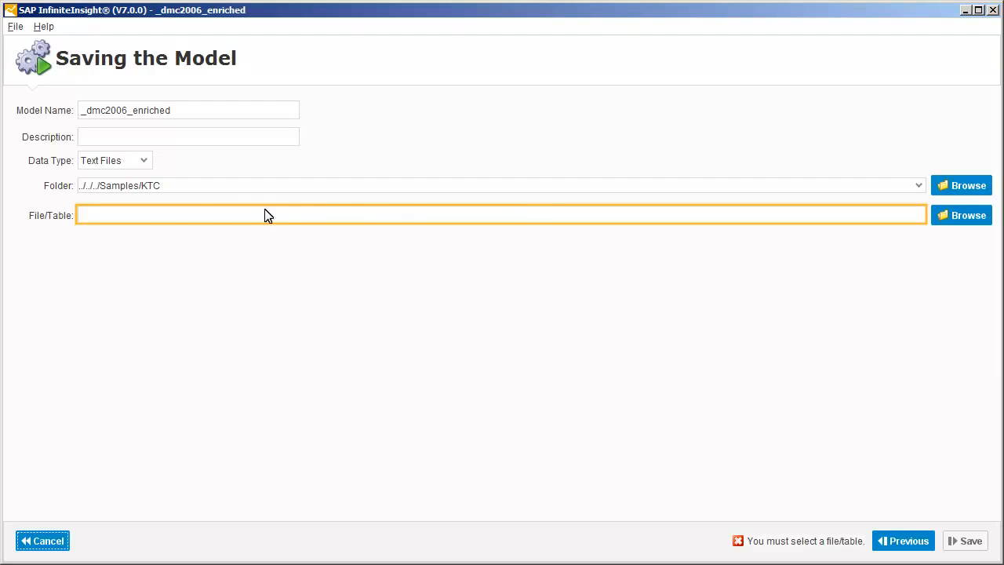
text(Text Model)
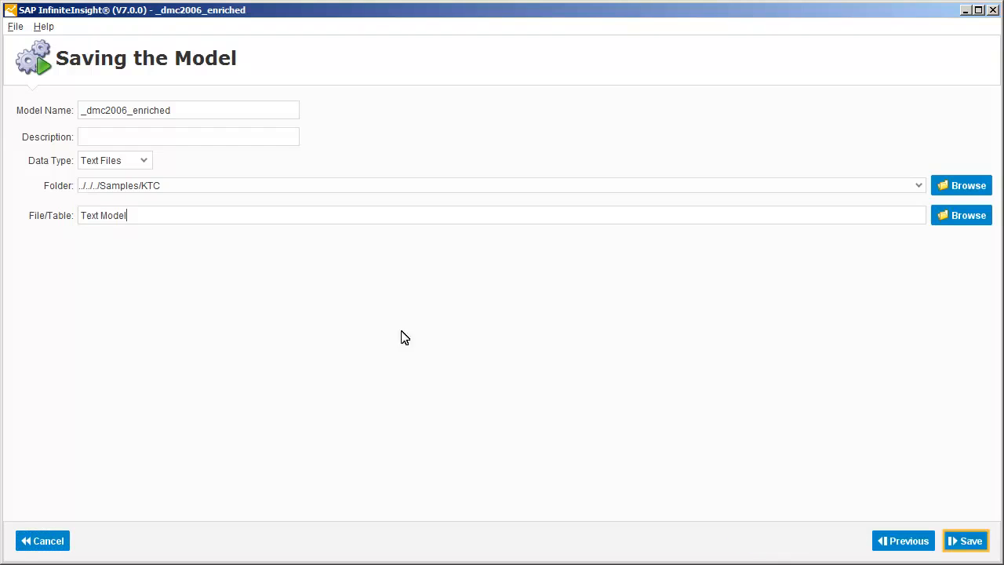
click(962, 541)
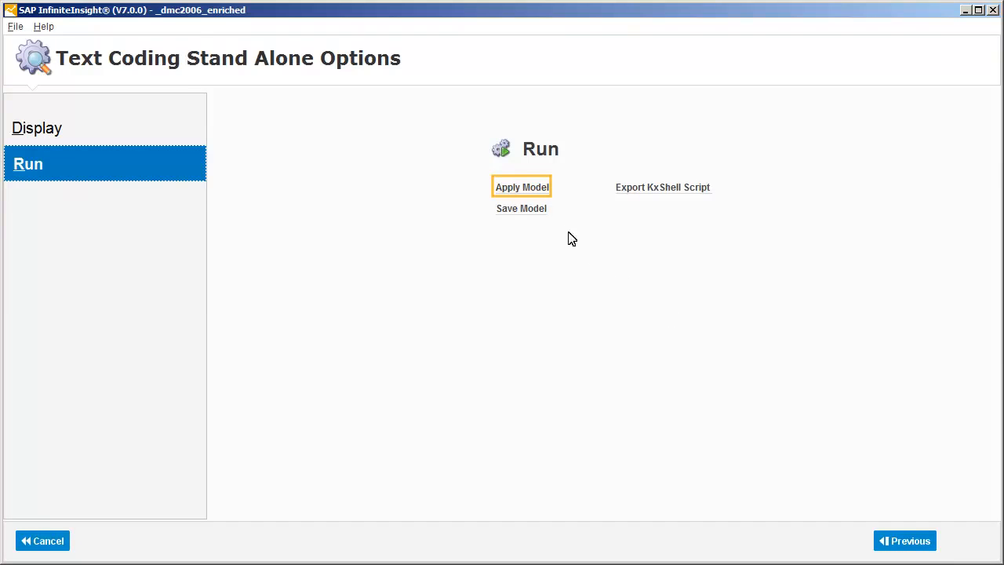
Apply the model to Apply.txt with Vectorization generation, writing the output to ApplyResults in the Samples/KTC folder.
click(504, 187)
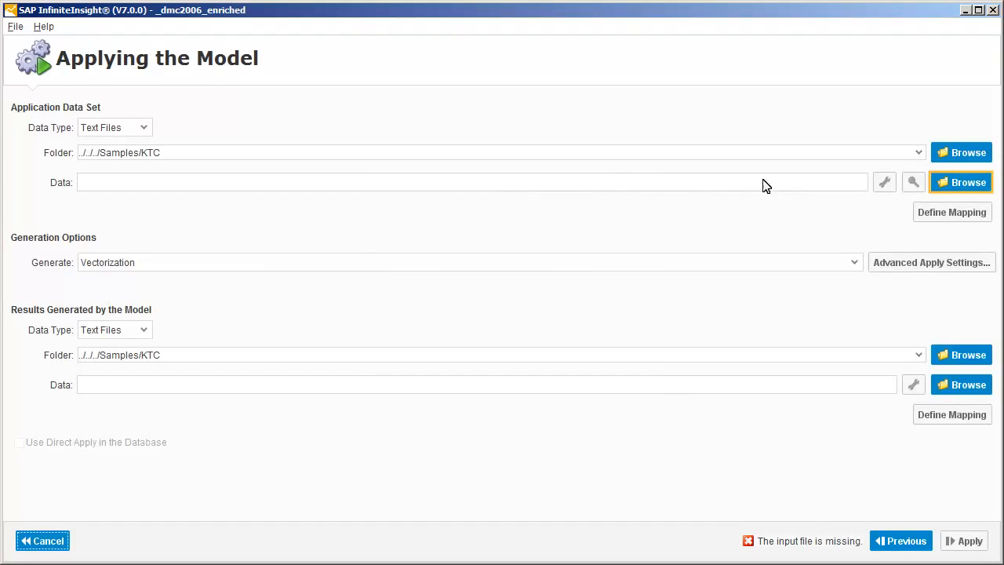
click(956, 185)
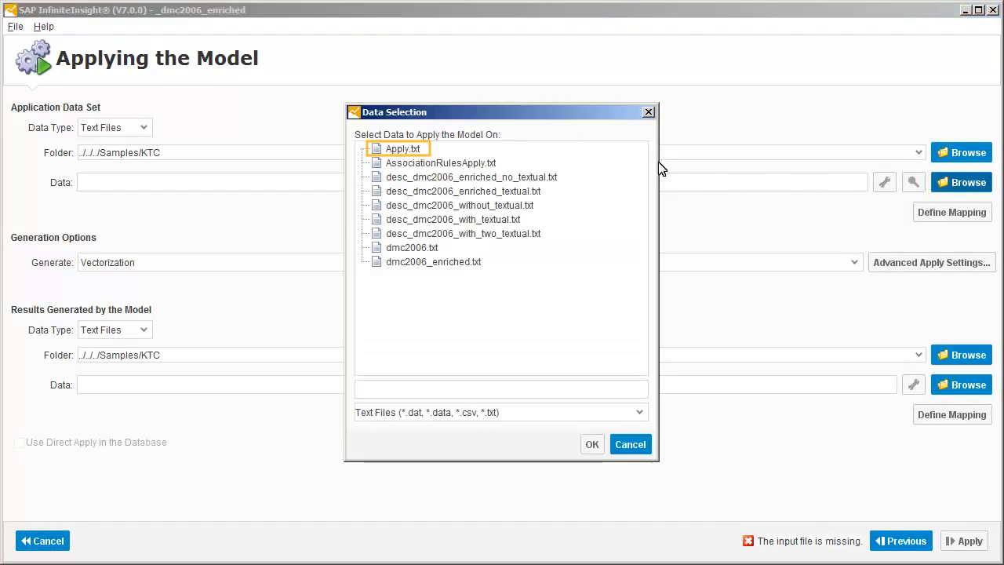
click(384, 150)
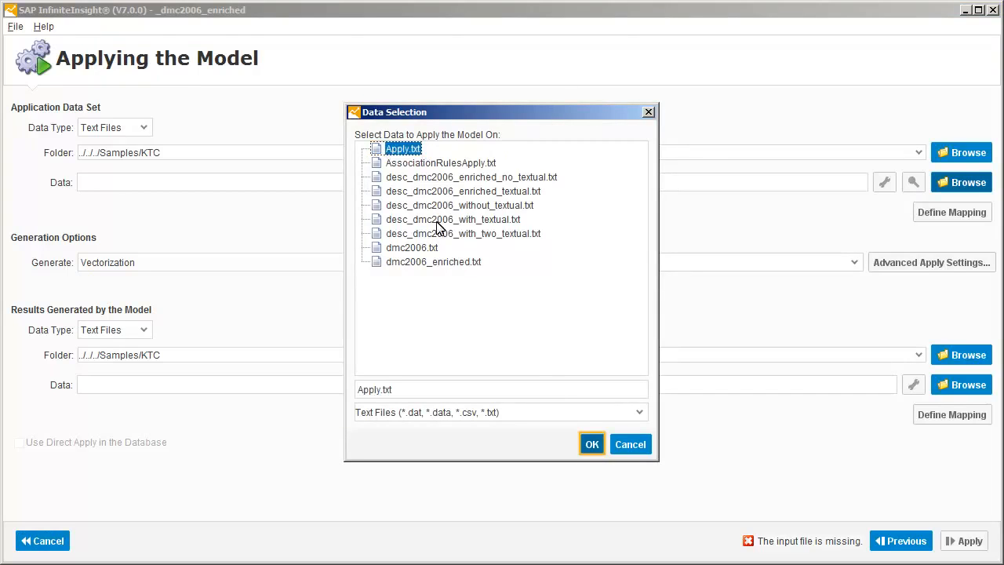
click(592, 445)
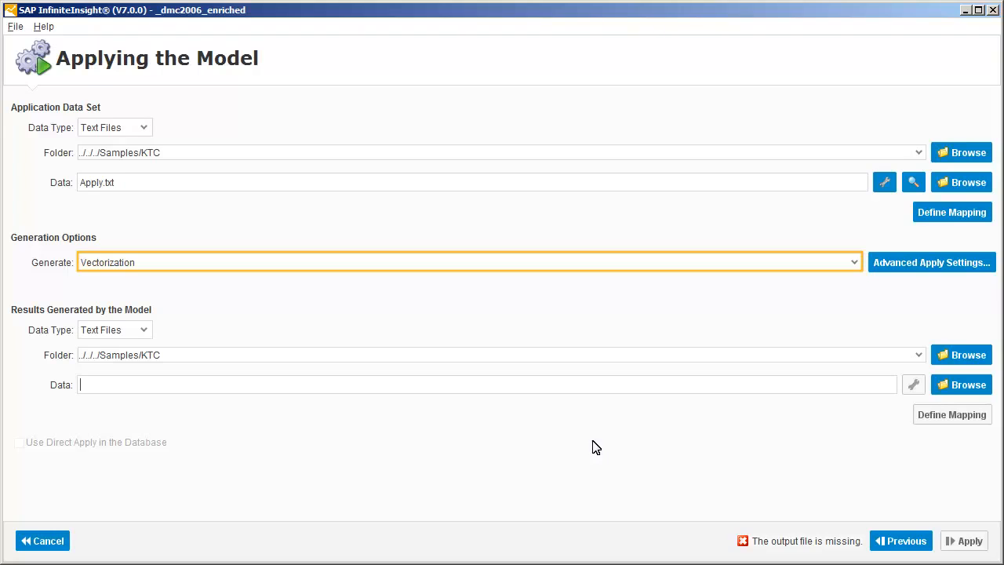
click(590, 439)
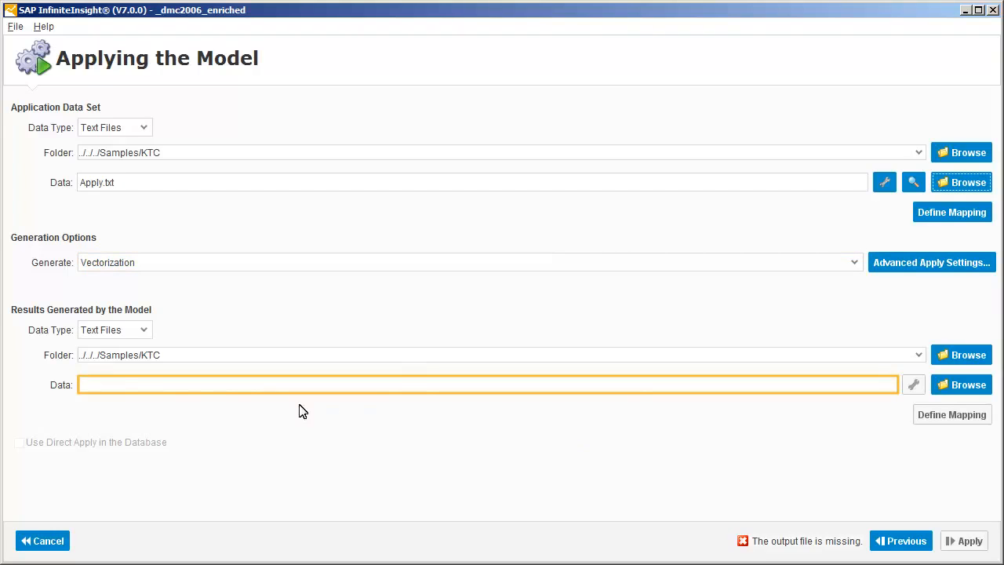
click(87, 381)
text(ApplyResults)
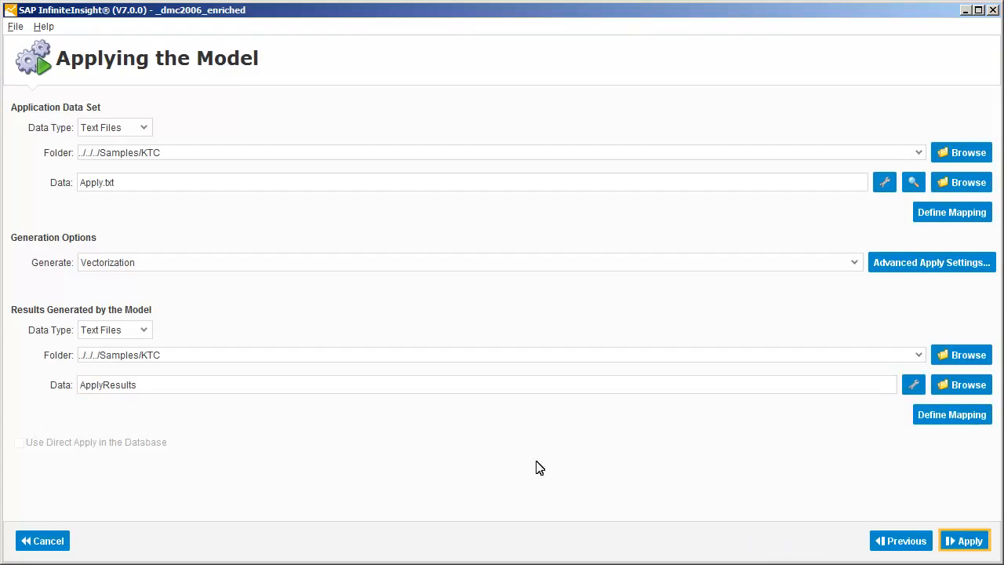
click(963, 541)
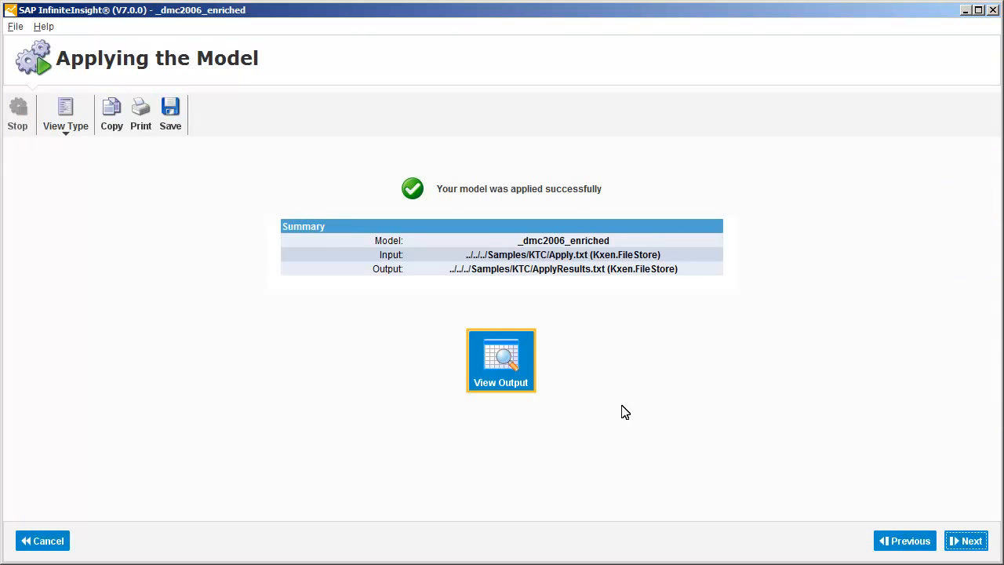
View the applied model's output data and examine its tc_listing_title columns.
click(500, 362)
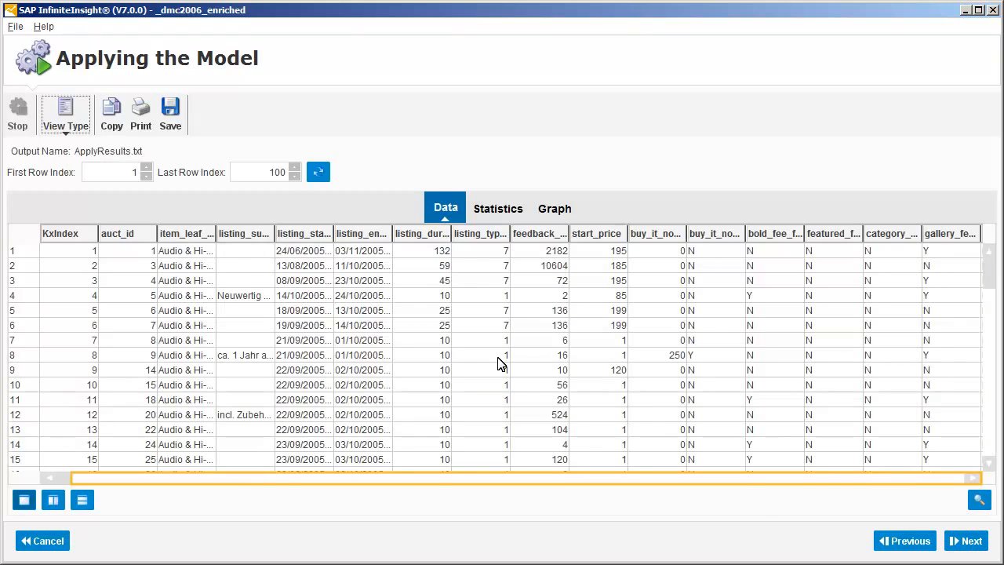
click(627, 479)
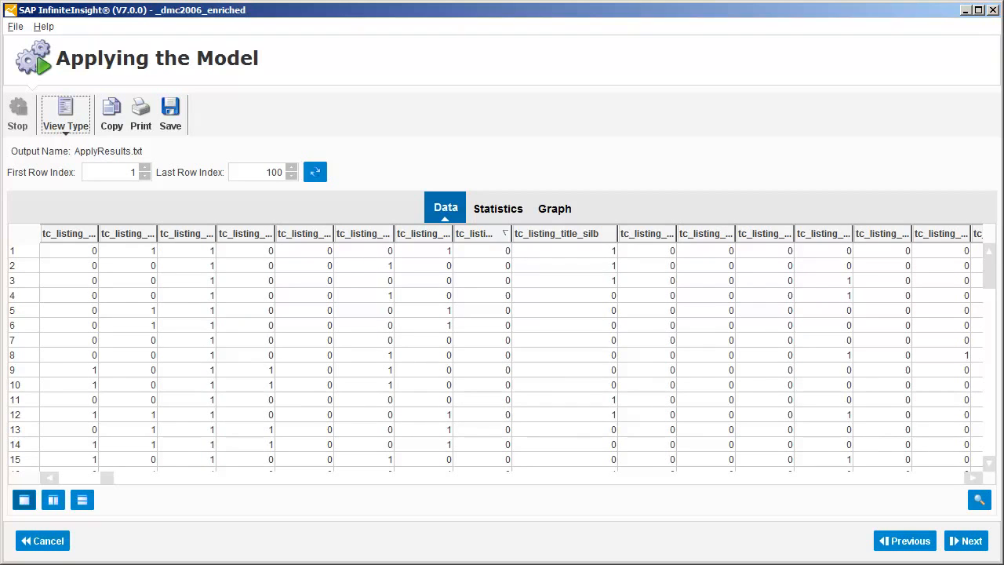